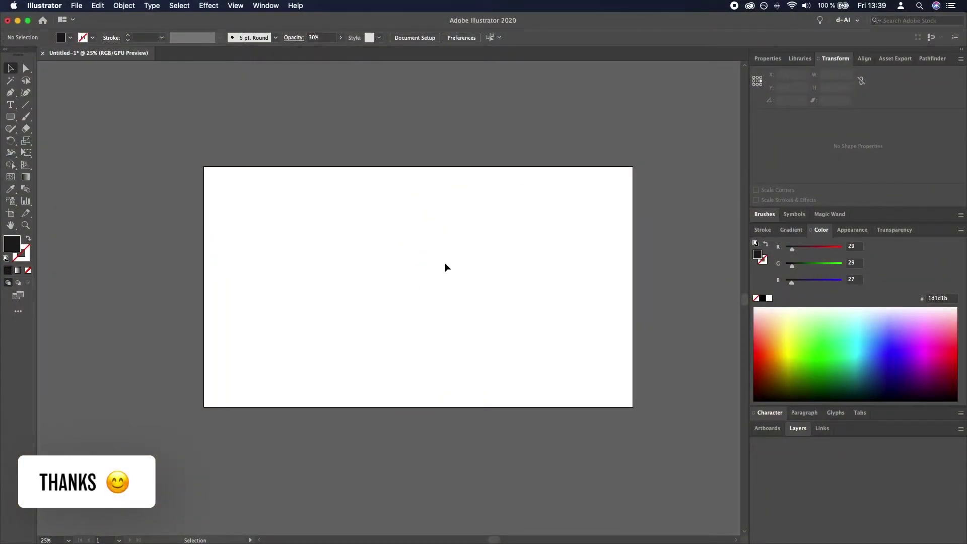
# Draw a polygon near the top of the artboard and reduce it to a 3-sided triangle.
pyautogui.click(11, 117)
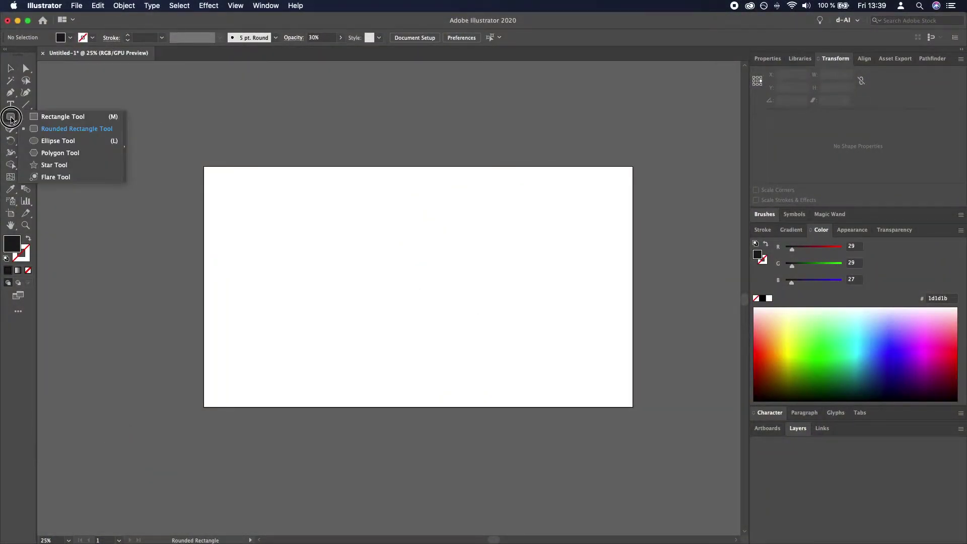
pyautogui.moveTo(10, 119); pyautogui.dragTo(104, 157)
pyautogui.moveTo(366, 228); pyautogui.dragTo(413, 246)
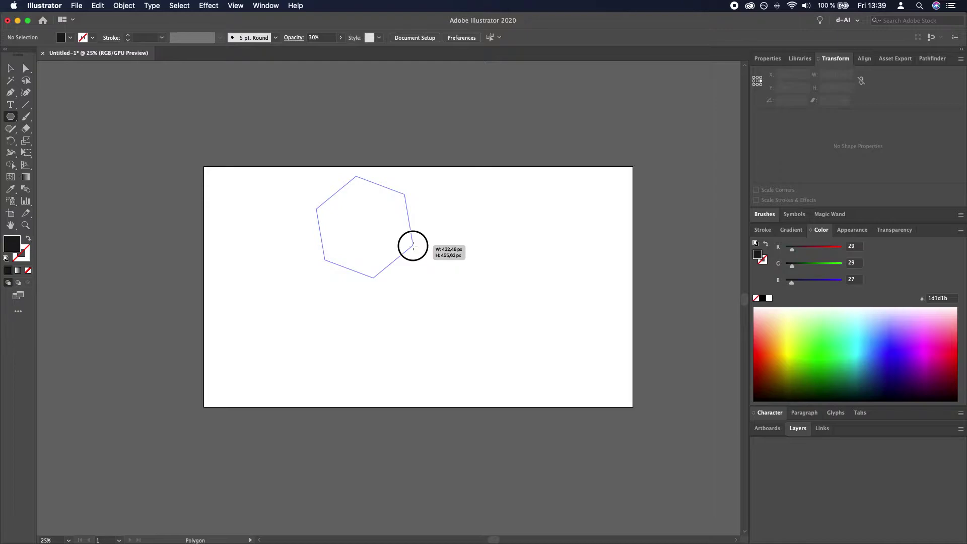
pyautogui.moveTo(413, 246); pyautogui.dragTo(375, 179)
pyautogui.press('Down')
pyautogui.press('Down')
pyautogui.press('Down')
# Adjust the triangle's height with the Selection tool to about 387 × 441 px.
pyautogui.press('v')
pyautogui.click(412, 338)
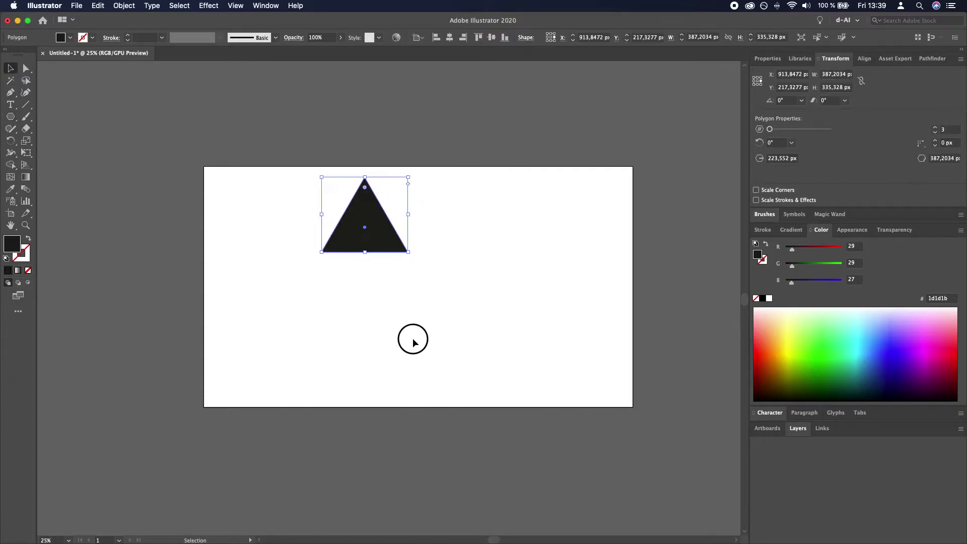
pyautogui.click(375, 229)
pyautogui.moveTo(365, 254); pyautogui.dragTo(365, 276)
pyautogui.click(502, 280)
pyautogui.click(365, 272)
pyautogui.click(423, 325)
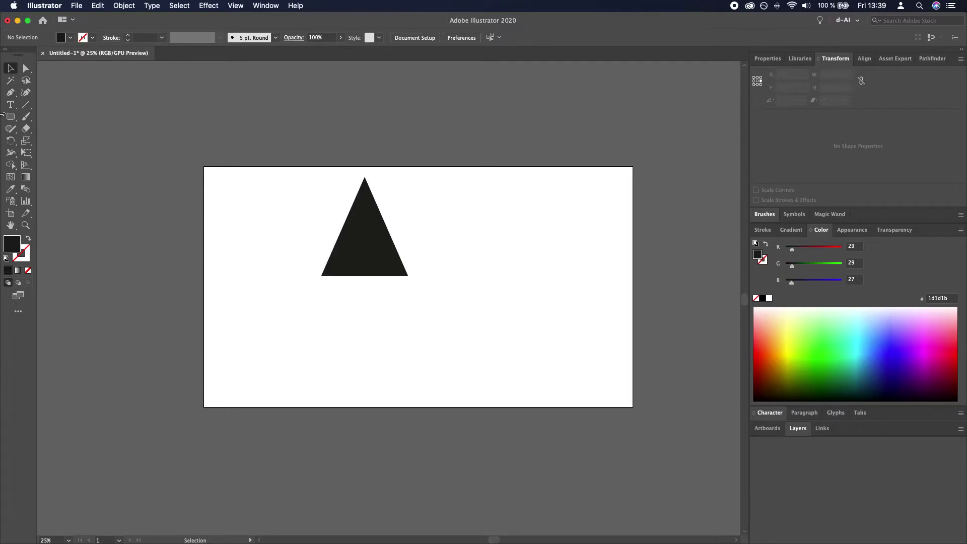
# Draw a tall 81 × 282 px rounded bar under the triangle and round its corners to about 40 px.
pyautogui.moveTo(11, 116); pyautogui.dragTo(120, 128)
pyautogui.moveTo(354, 259); pyautogui.dragTo(373, 321)
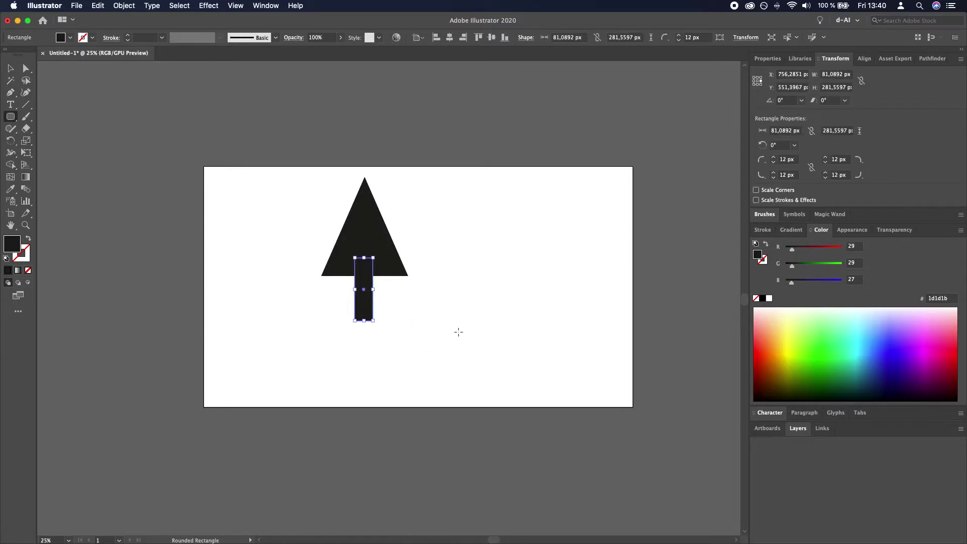
pyautogui.press('v')
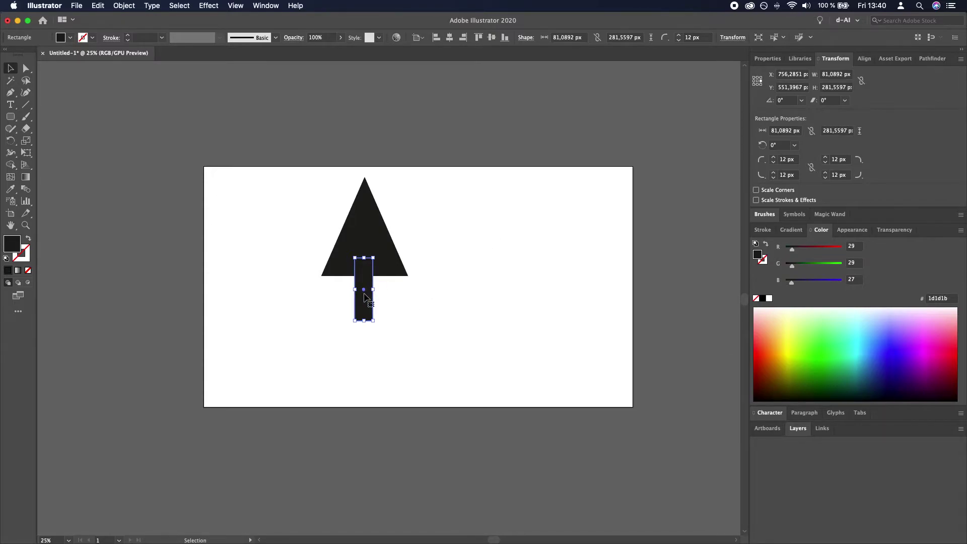
pyautogui.press('a')
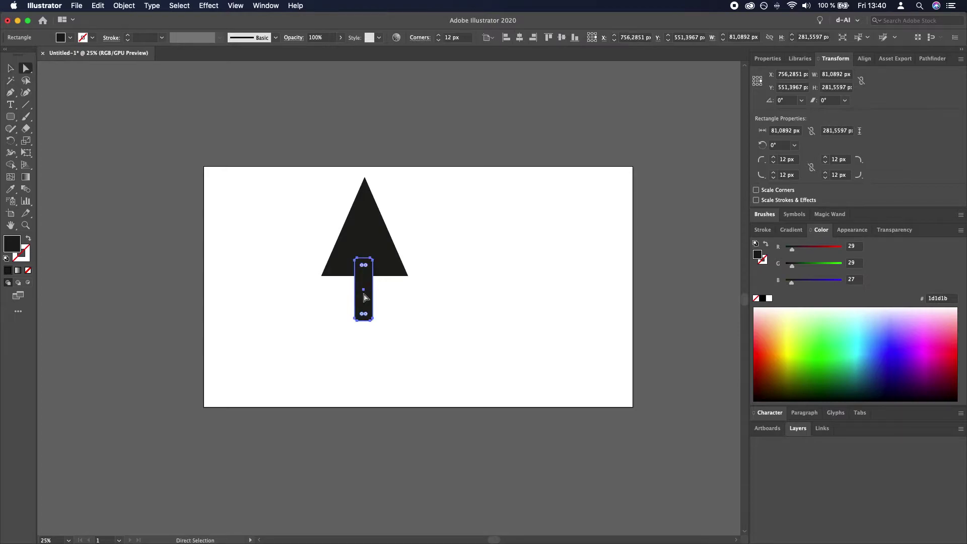
pyautogui.click(366, 265)
pyautogui.moveTo(366, 266); pyautogui.dragTo(359, 281)
# Select the stem and triangle together and align their horizontal centres.
pyautogui.click(10, 69)
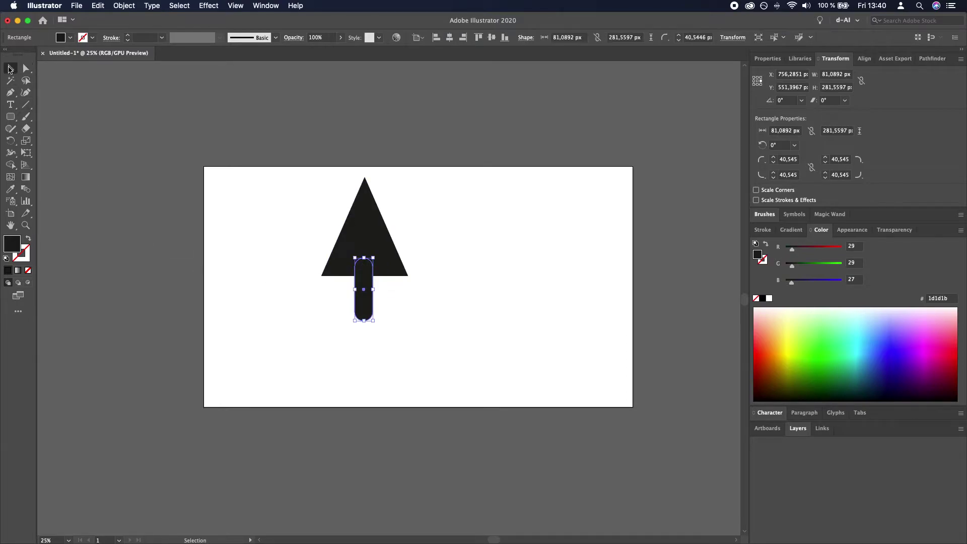
pyautogui.click(299, 344)
pyautogui.click(371, 309)
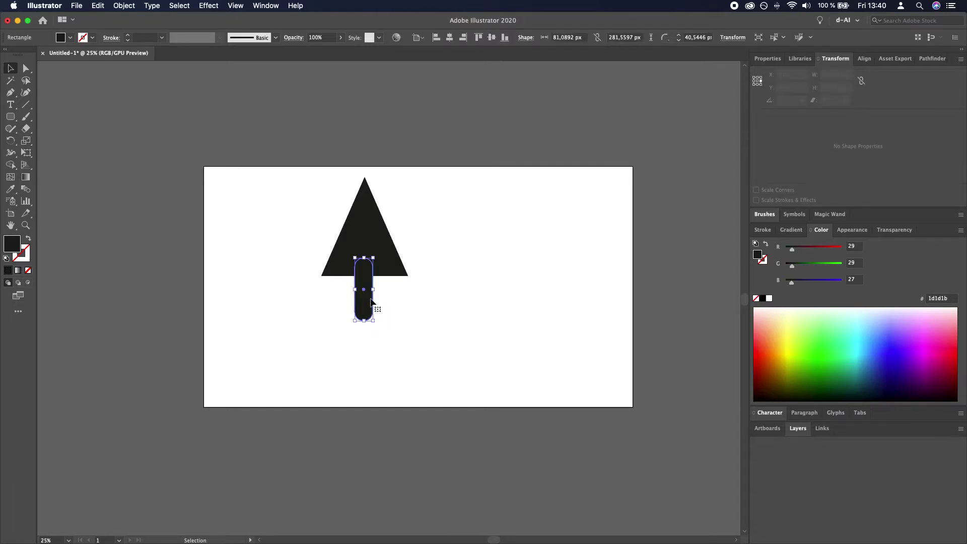
pyautogui.keyDown('shift'); pyautogui.click(390, 266); pyautogui.keyUp('shift')
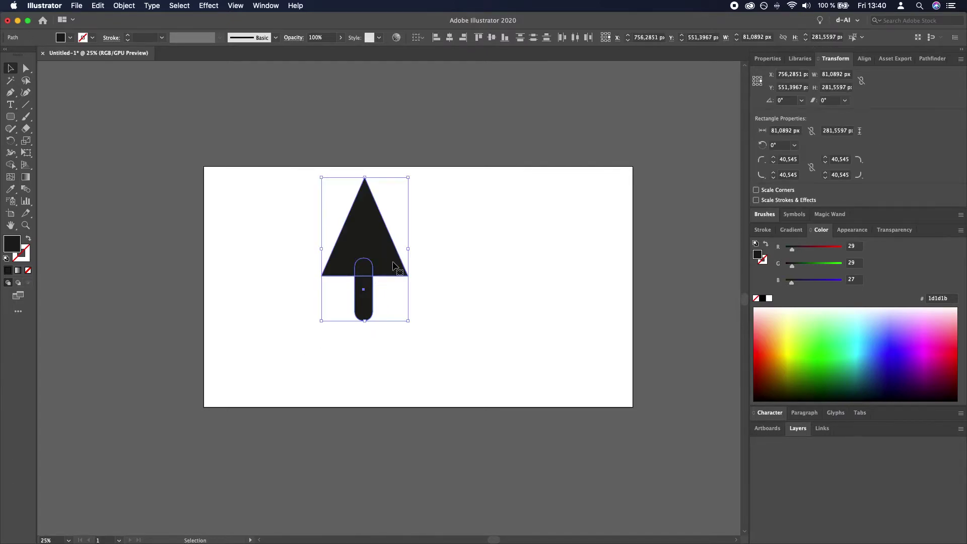
pyautogui.click(450, 38)
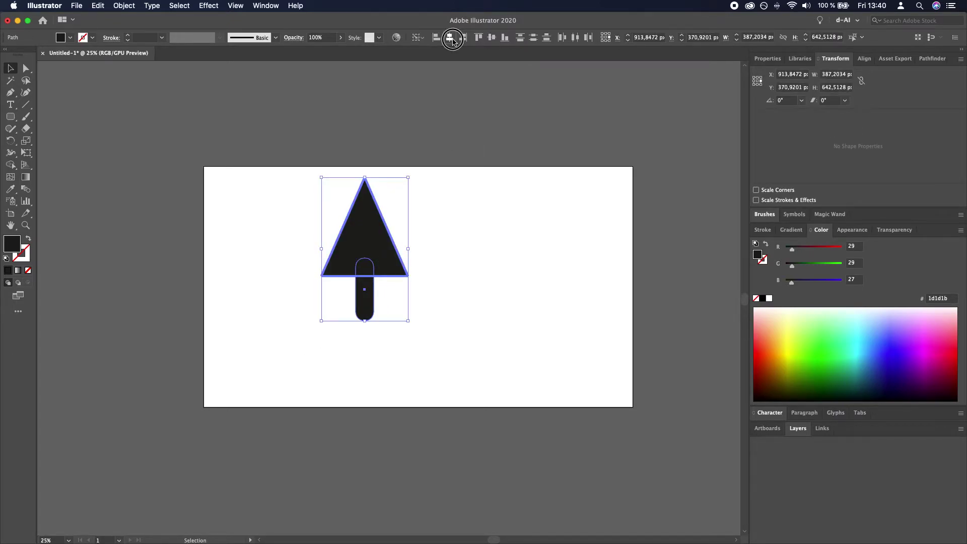
pyautogui.click(523, 298)
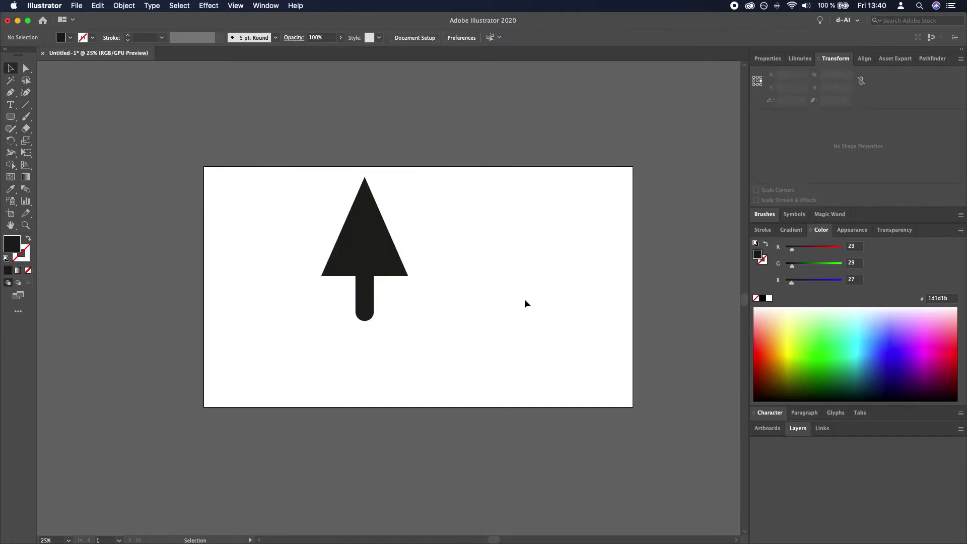
pyautogui.click(371, 306)
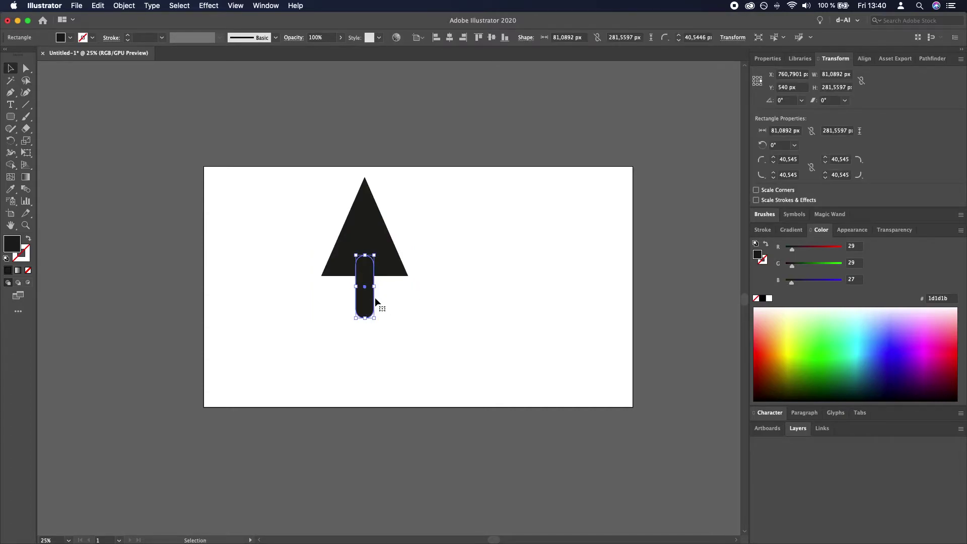
pyautogui.click(429, 310)
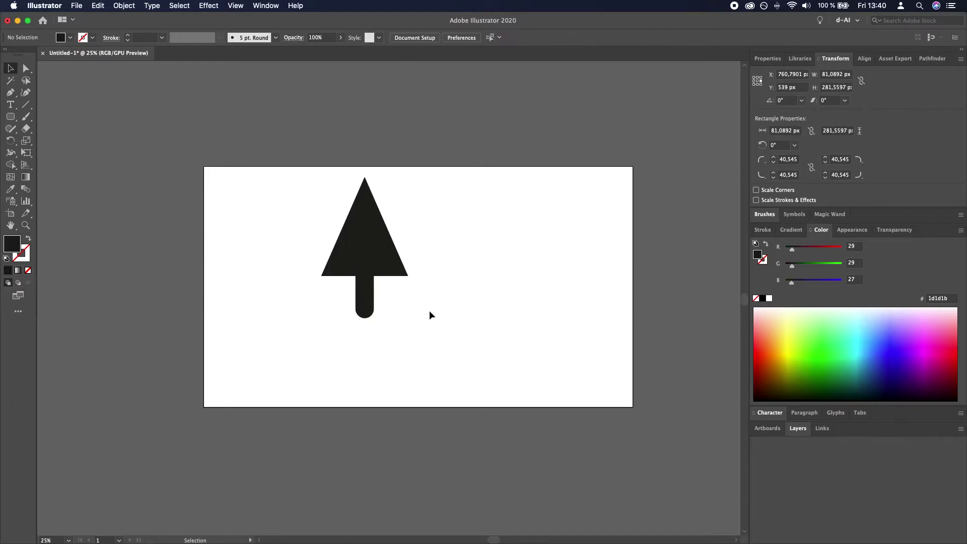
pyautogui.click(364, 302)
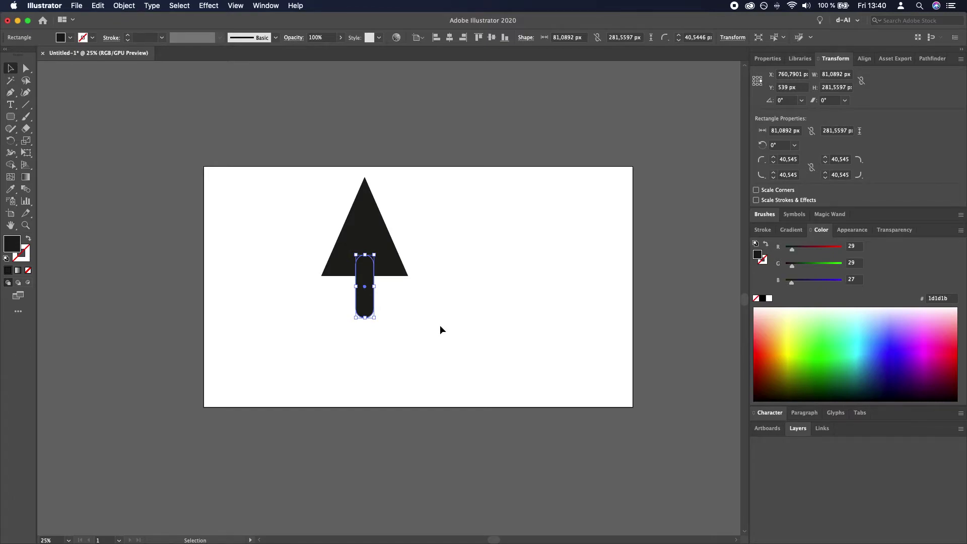
pyautogui.click(440, 326)
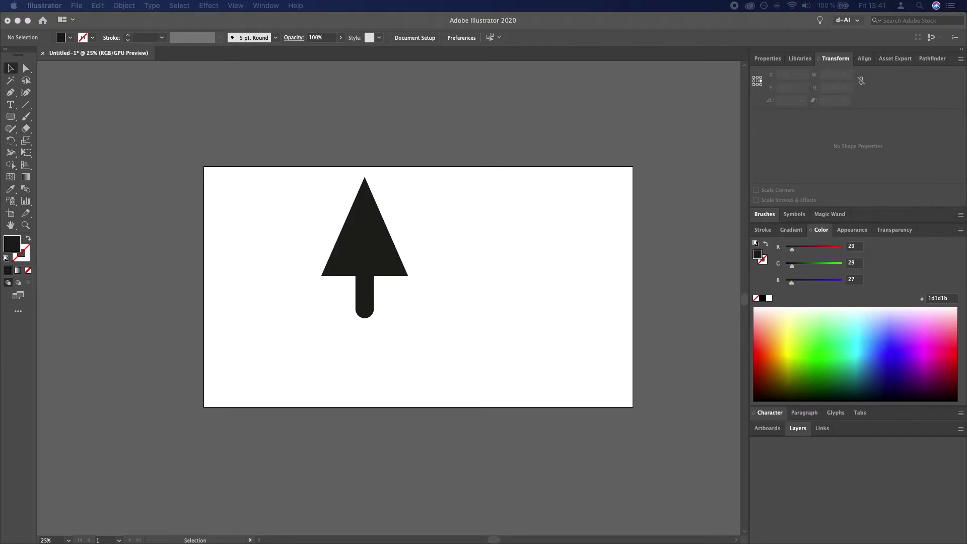
# Select the triangle and stem in turn, browsing the Object menu without choosing a command.
pyautogui.click(535, 382)
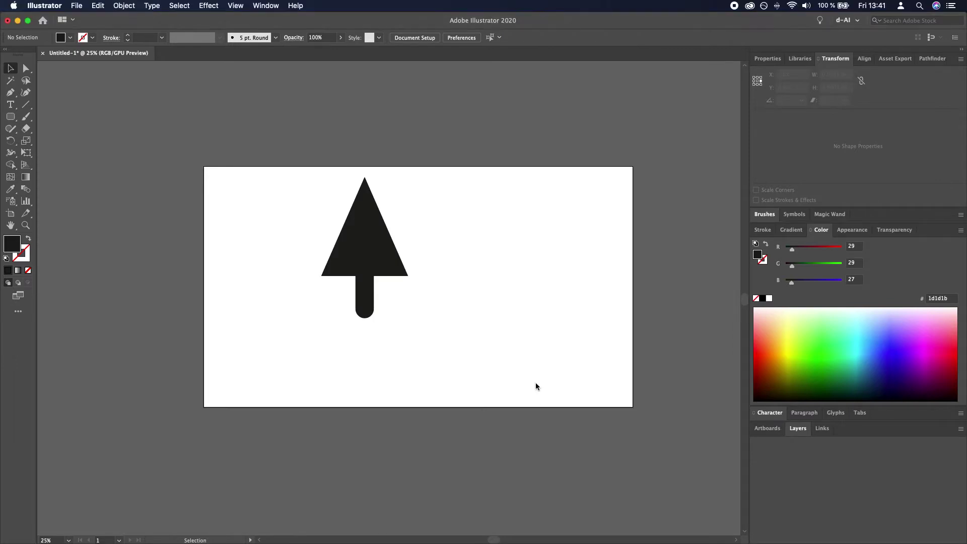
pyautogui.click(379, 244)
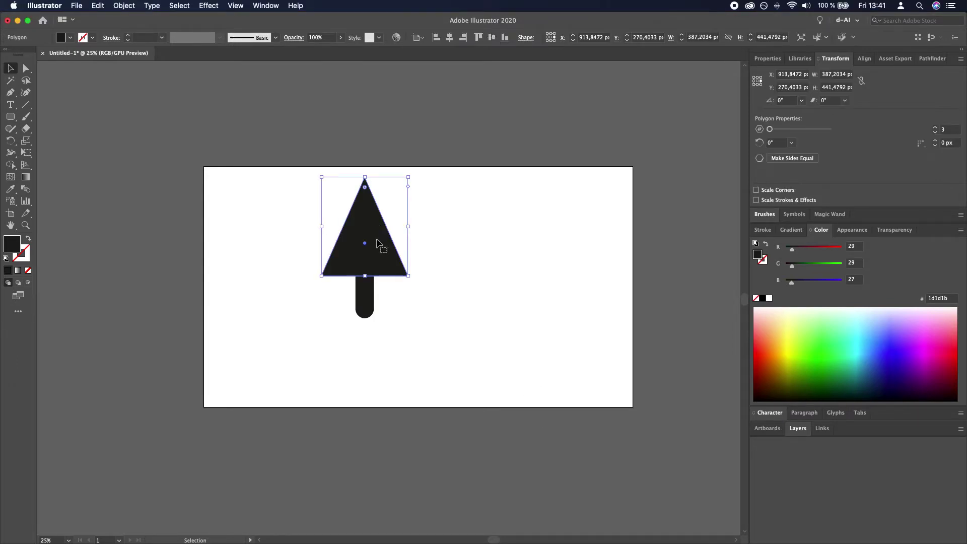
pyautogui.click(449, 271)
pyautogui.click(364, 290)
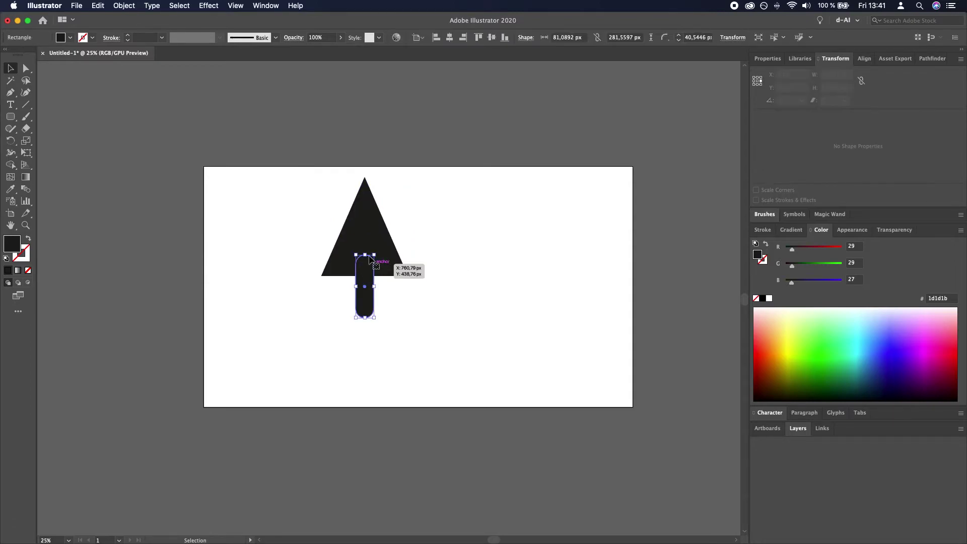
pyautogui.click(355, 242)
pyautogui.click(126, 6)
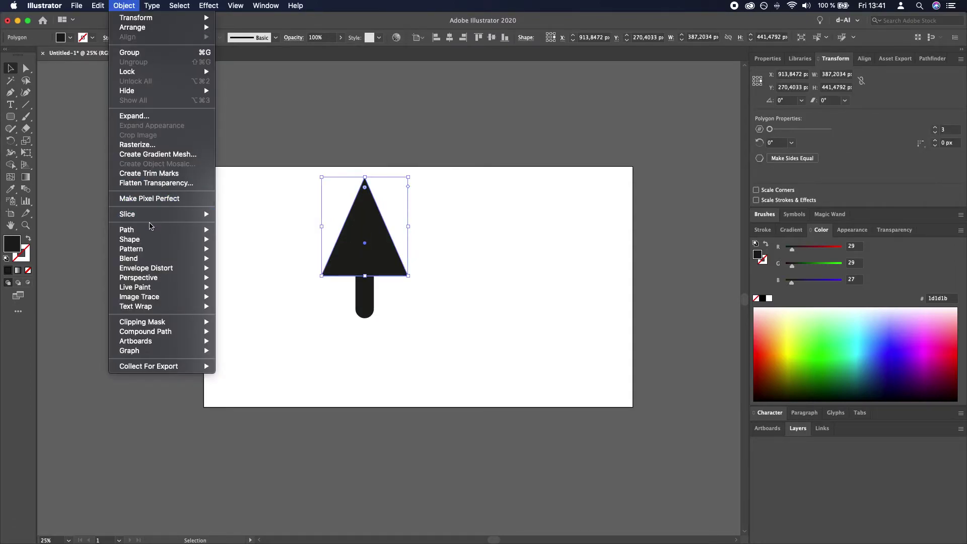
pyautogui.moveTo(151, 229)
pyautogui.click(479, 312)
pyautogui.click(598, 342)
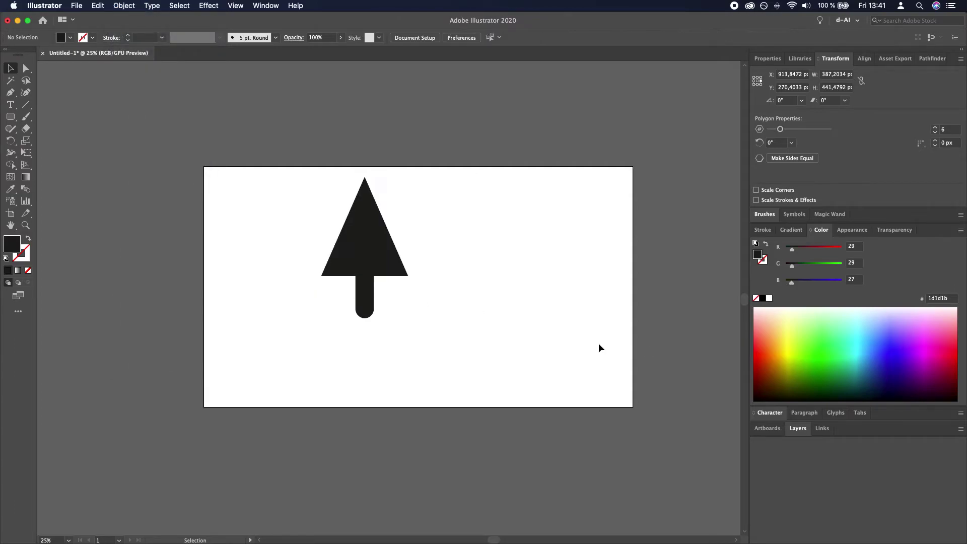
# Pull the triangle's bottom-centre anchor slightly upward with Direct Selection.
pyautogui.click(382, 258)
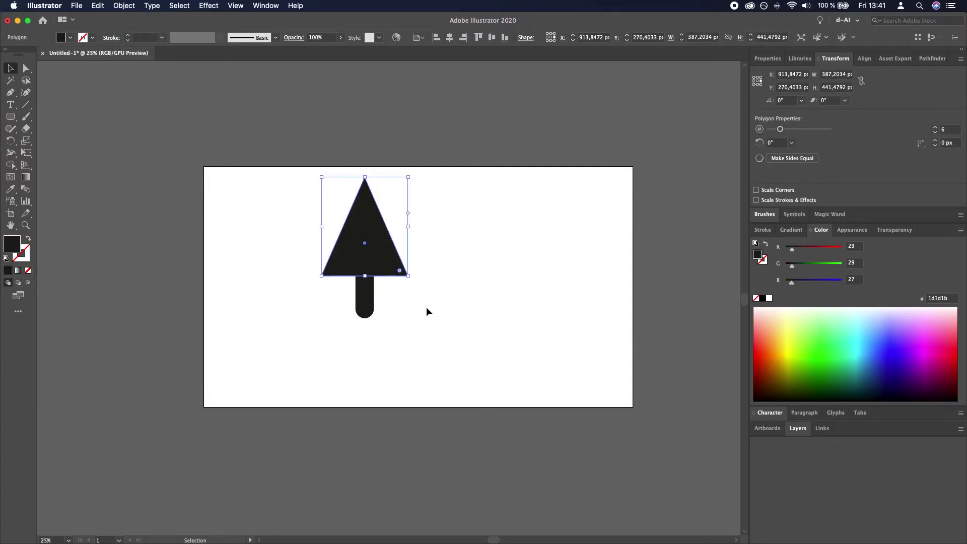
pyautogui.press('a')
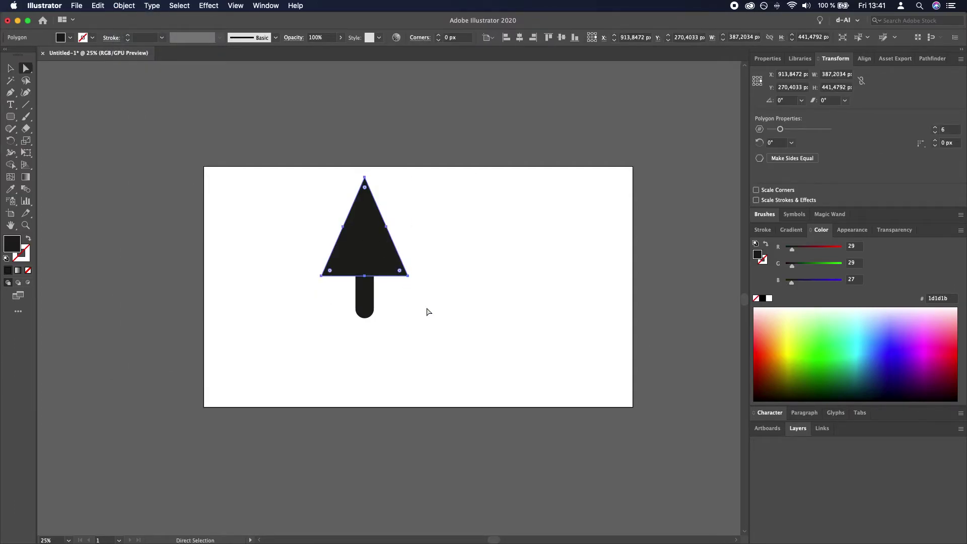
pyautogui.click(364, 277)
pyautogui.moveTo(364, 276)
pyautogui.mouseDown()
pyautogui.moveTo(372, 263)
pyautogui.moveTo(366, 272)
pyautogui.mouseUp()
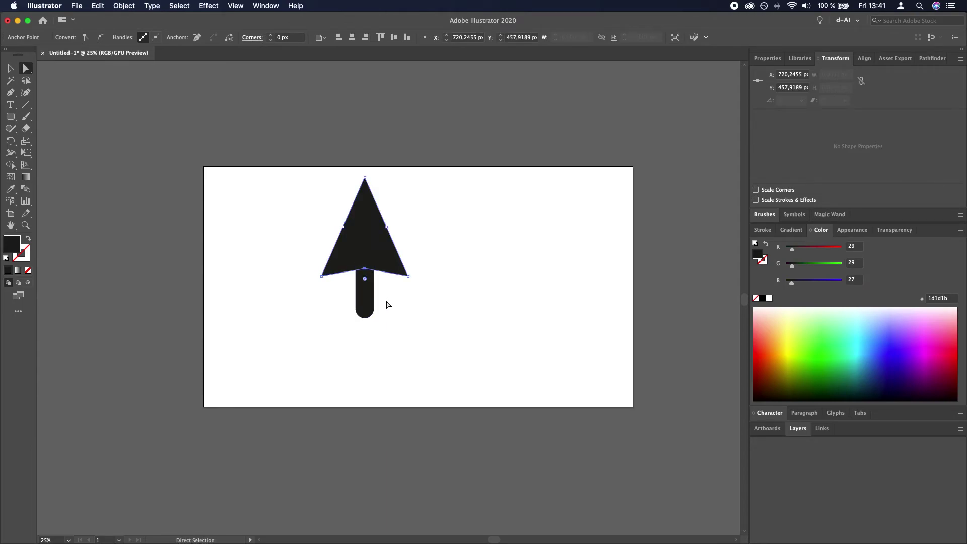
# Marquee-select both the triangle and the stem with the Selection tool.
pyautogui.click(10, 67)
pyautogui.click(297, 366)
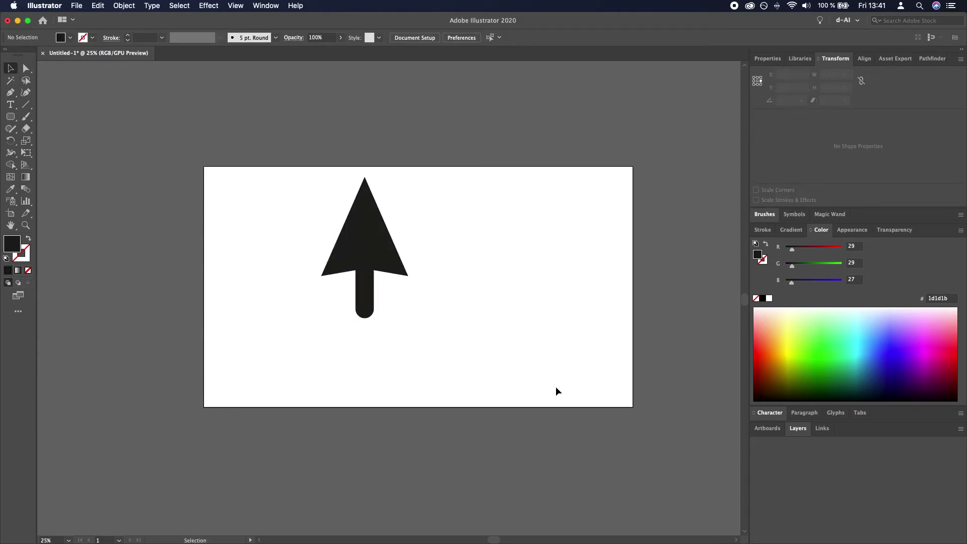
pyautogui.scroll(1, 554, 385)
pyautogui.hscroll(-1, 555, 386)
pyautogui.moveTo(565, 398); pyautogui.dragTo(307, 211)
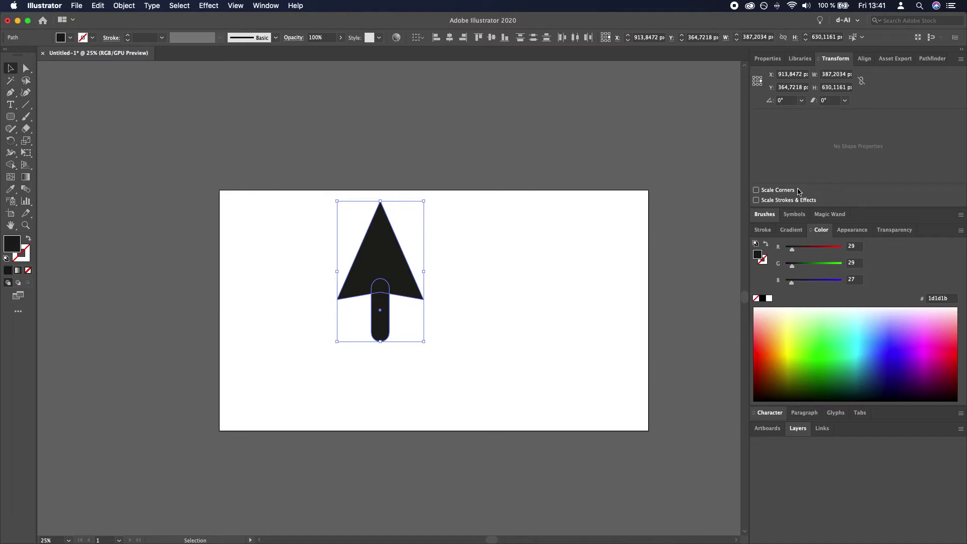
# Unite the triangle and stem with Pathfinder into one arrow path, then reselect it.
pyautogui.click(930, 59)
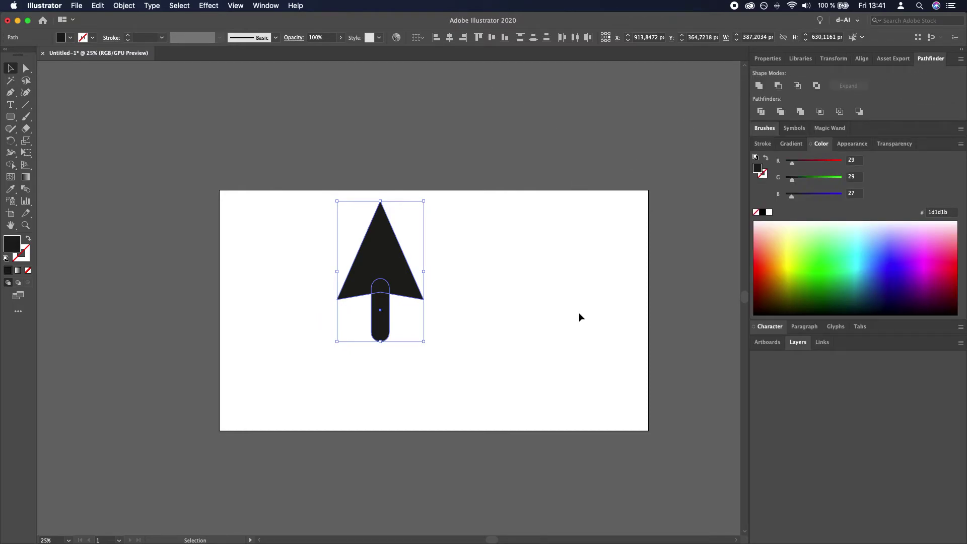
pyautogui.click(764, 88)
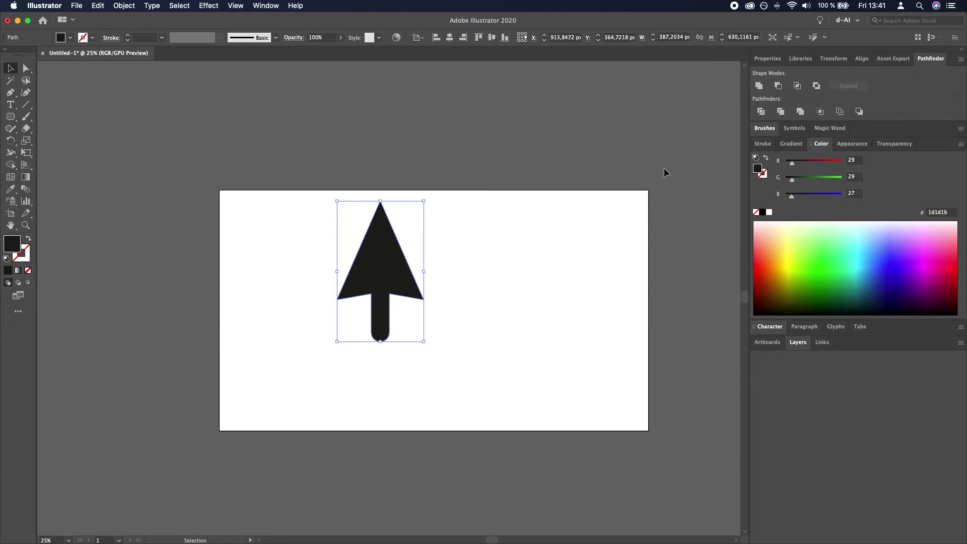
pyautogui.click(579, 231)
pyautogui.click(363, 257)
# Swap fill and stroke so the arrow becomes an unfilled black outline.
pyautogui.click(30, 243)
pyautogui.click(265, 308)
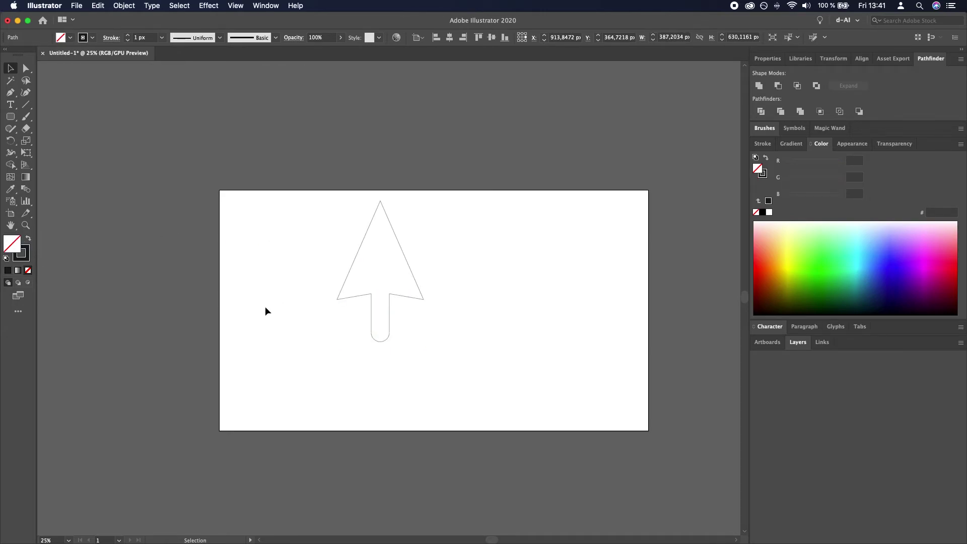
pyautogui.click(351, 298)
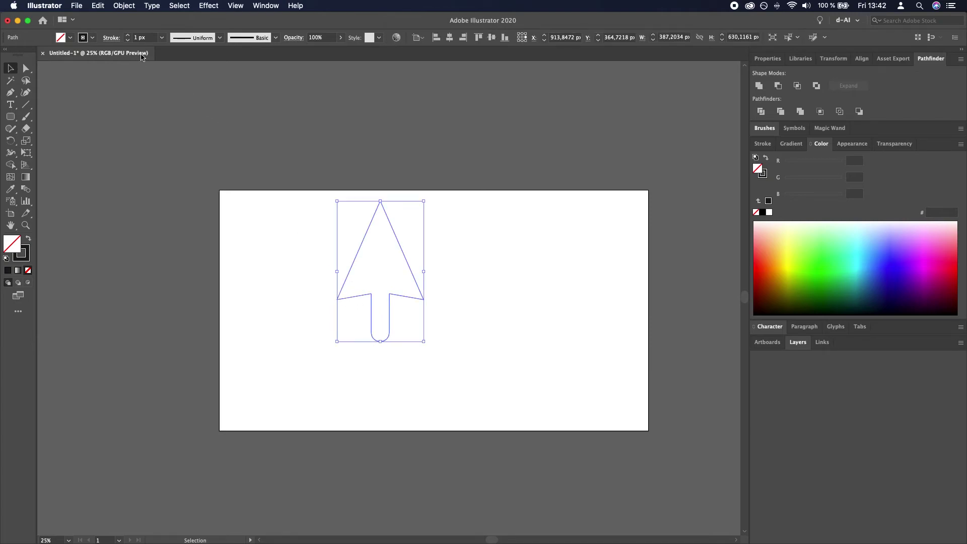
# Set the arrow's stroke weight to 25 px, after trying 20 px and 2 px.
pyautogui.click(134, 38)
pyautogui.write('20')
pyautogui.press('Return')
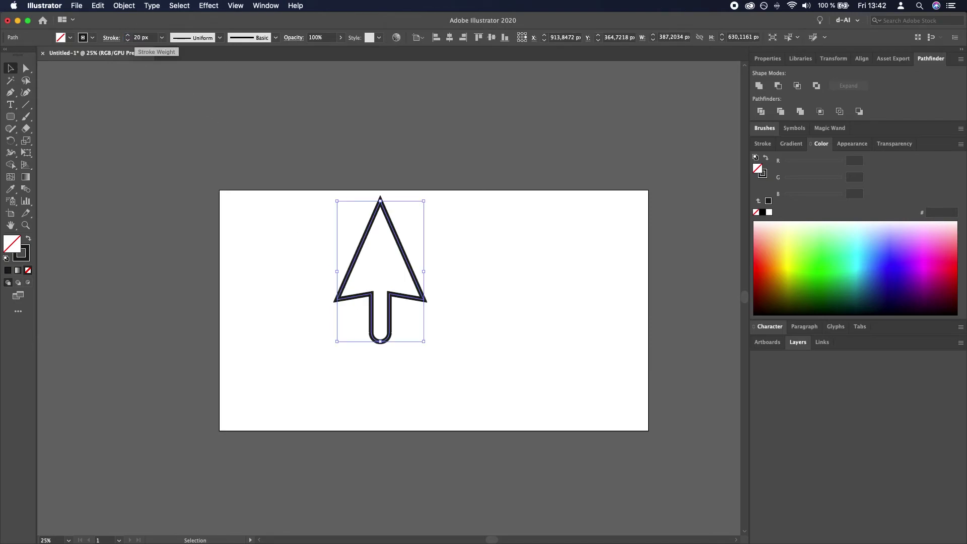
pyautogui.click(249, 241)
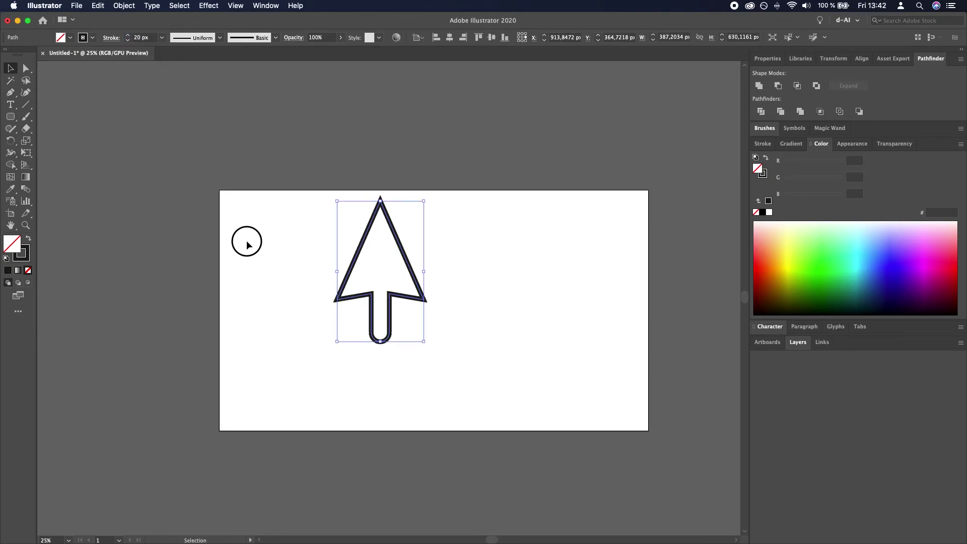
pyautogui.click(416, 297)
pyautogui.click(140, 38)
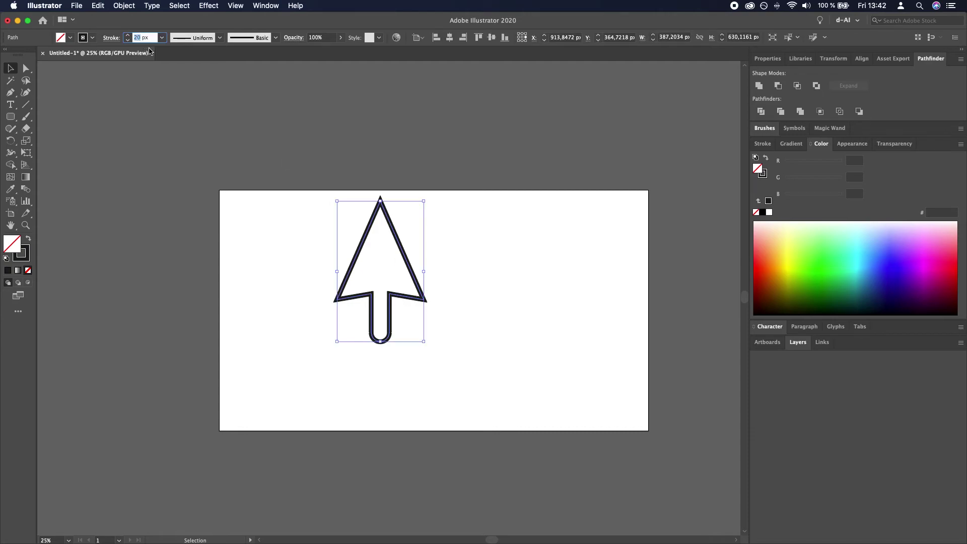
pyautogui.write('2')
pyautogui.press('Return')
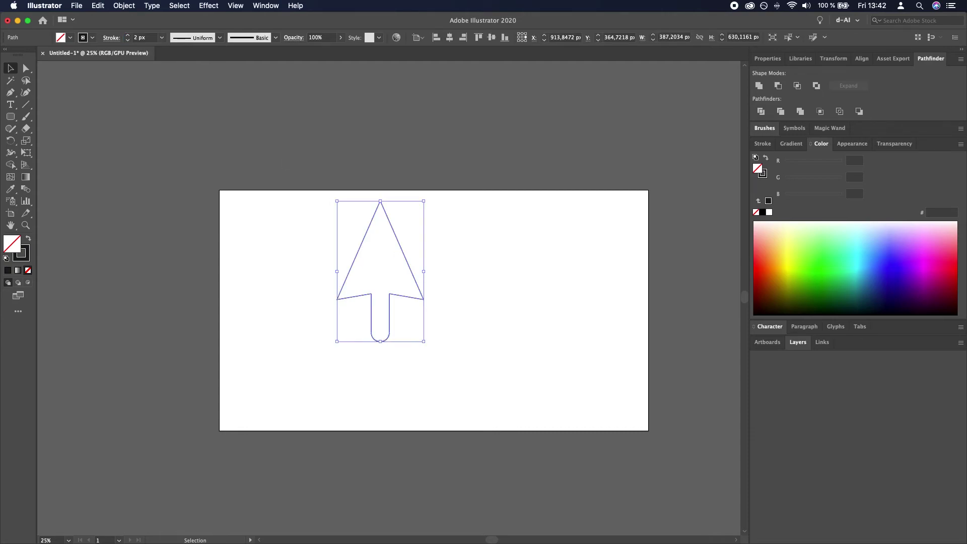
pyautogui.click(142, 37)
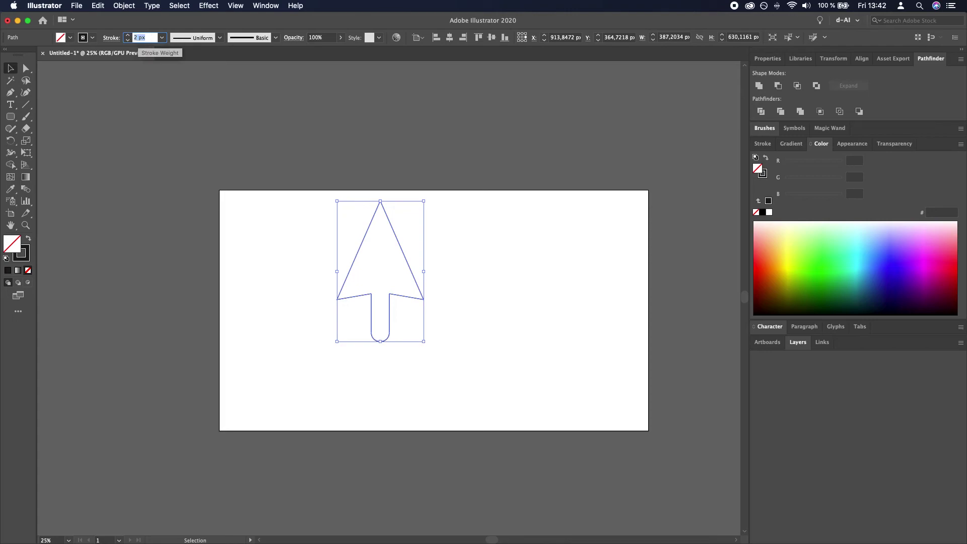
pyautogui.write('25')
pyautogui.press('Return')
pyautogui.click(227, 251)
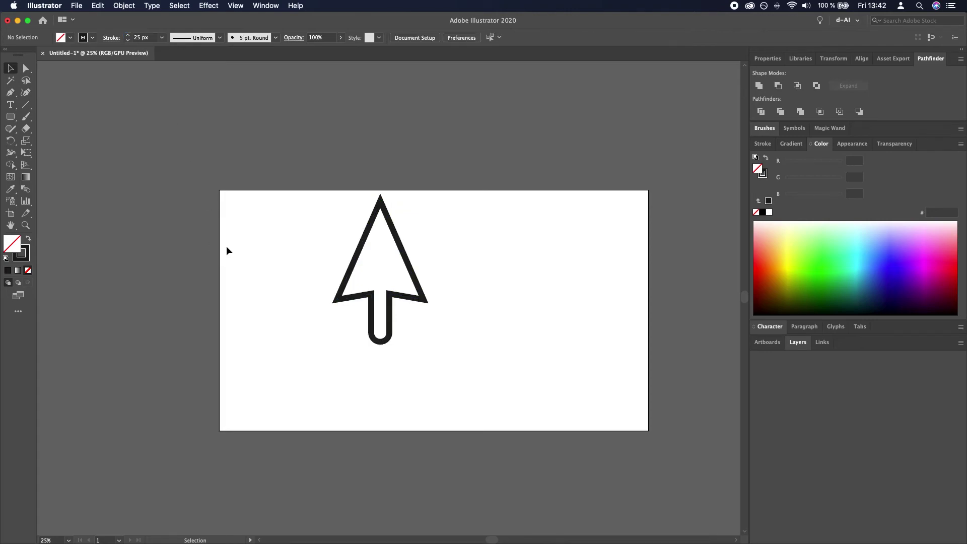
pyautogui.click(359, 244)
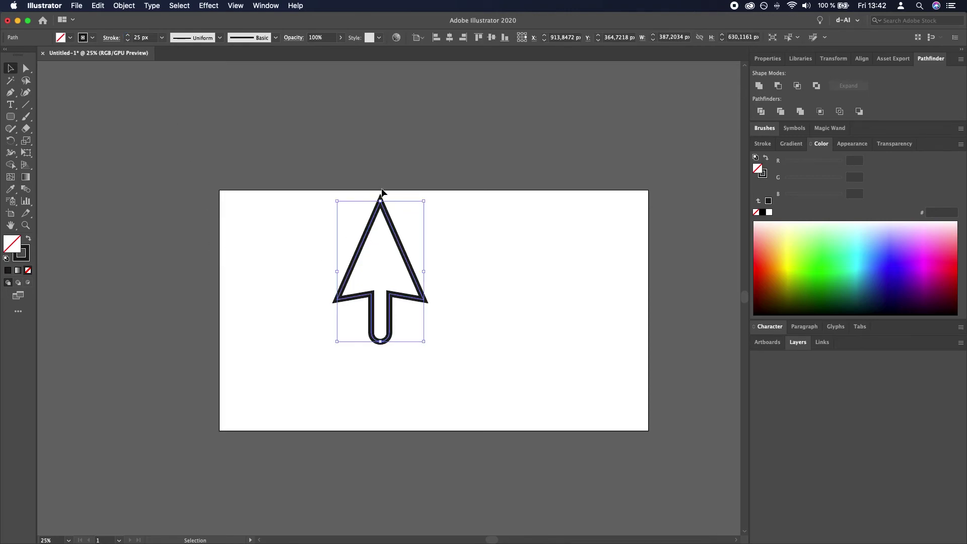
# Give the arrow outline Round Join corners in the Stroke panel.
pyautogui.click(107, 39)
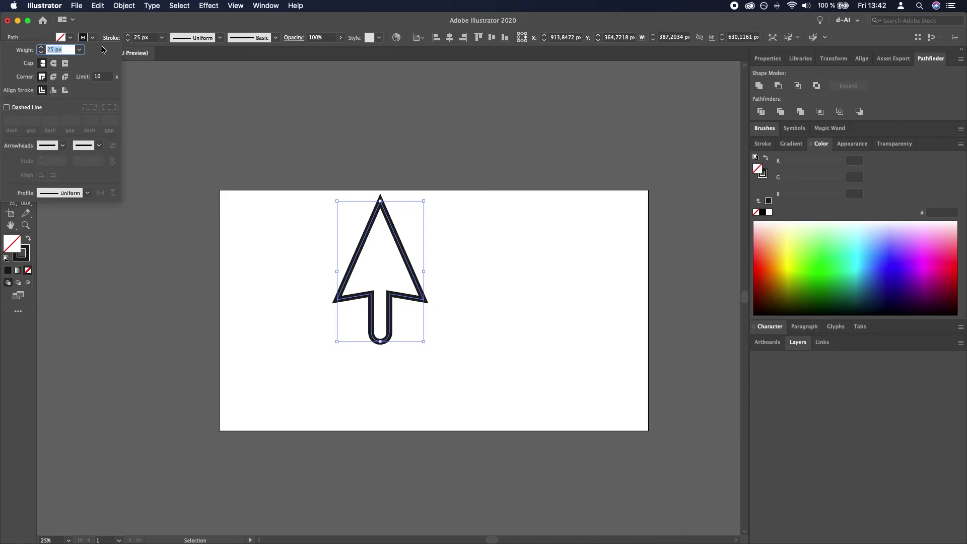
pyautogui.click(54, 77)
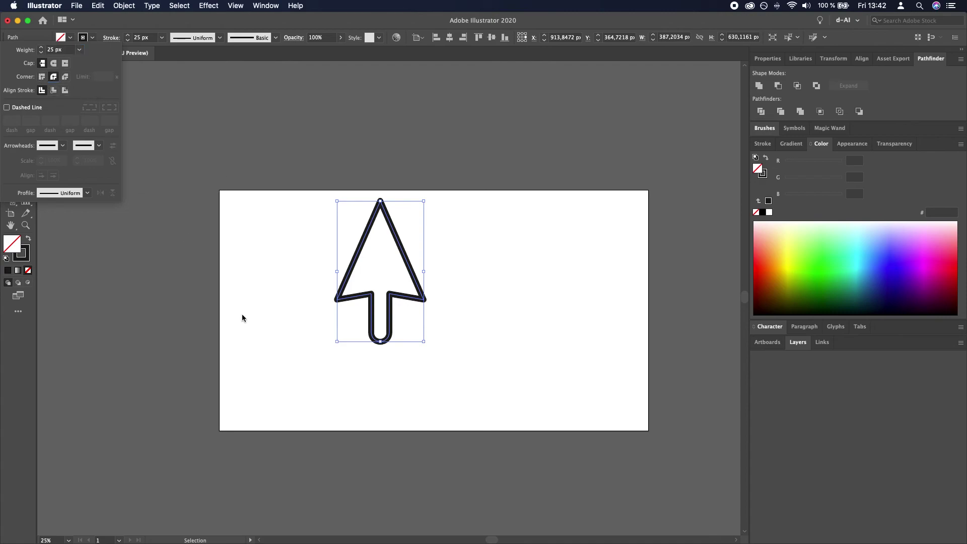
pyautogui.click(307, 367)
pyautogui.click(405, 295)
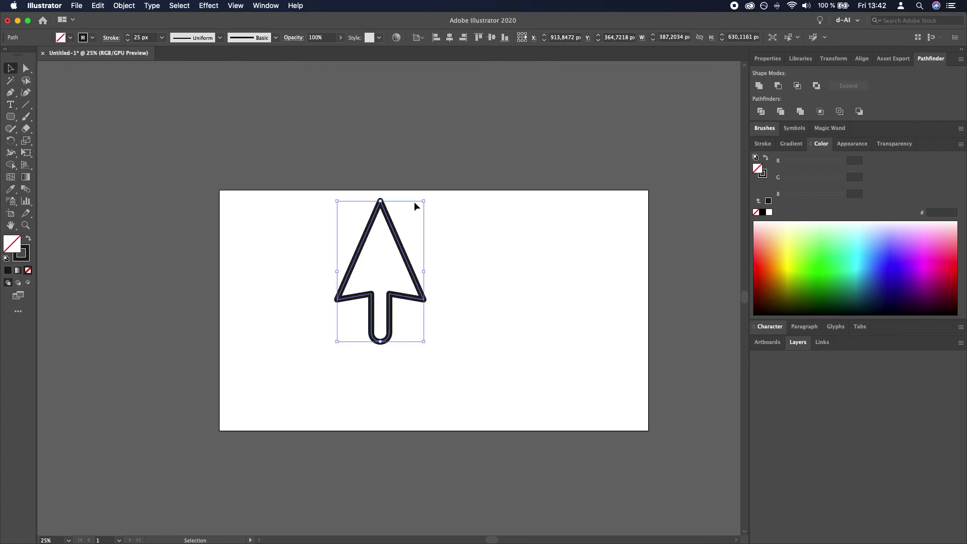
# Rotate the outlined arrow to 315° and move it down-right to the artboard centre.
pyautogui.moveTo(430, 196); pyautogui.dragTo(471, 217)
pyautogui.moveTo(414, 314); pyautogui.dragTo(465, 348)
pyautogui.click(617, 344)
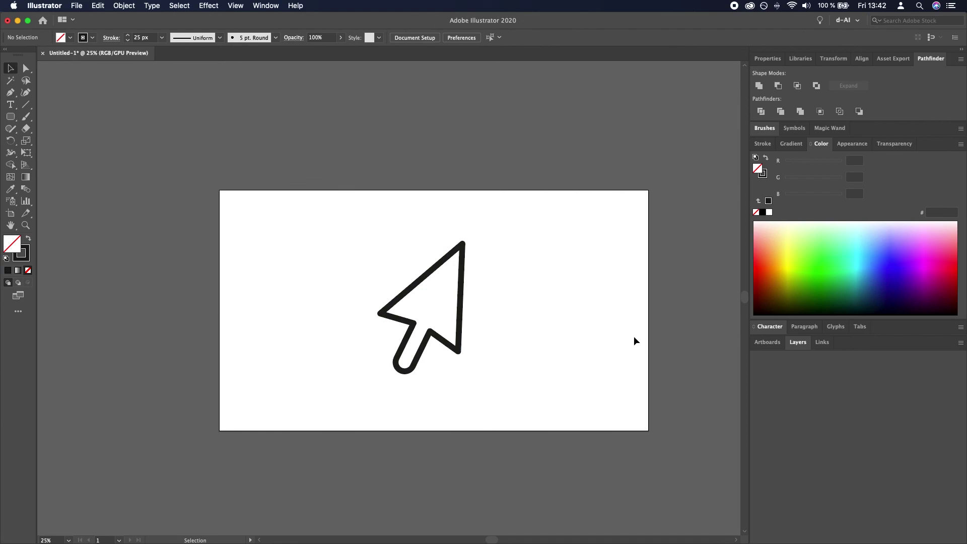